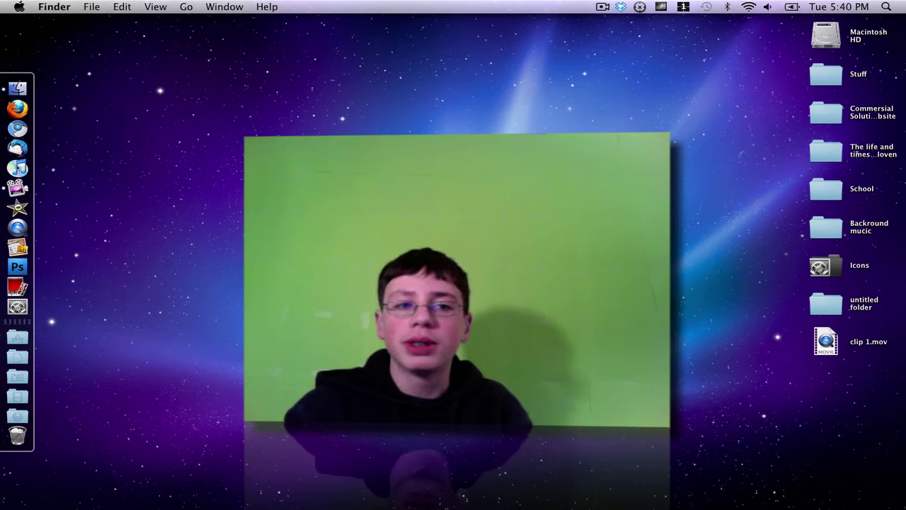
- Start iMovie from the Dock and minimize its window so the desktop is visible
left_click(23, 208)
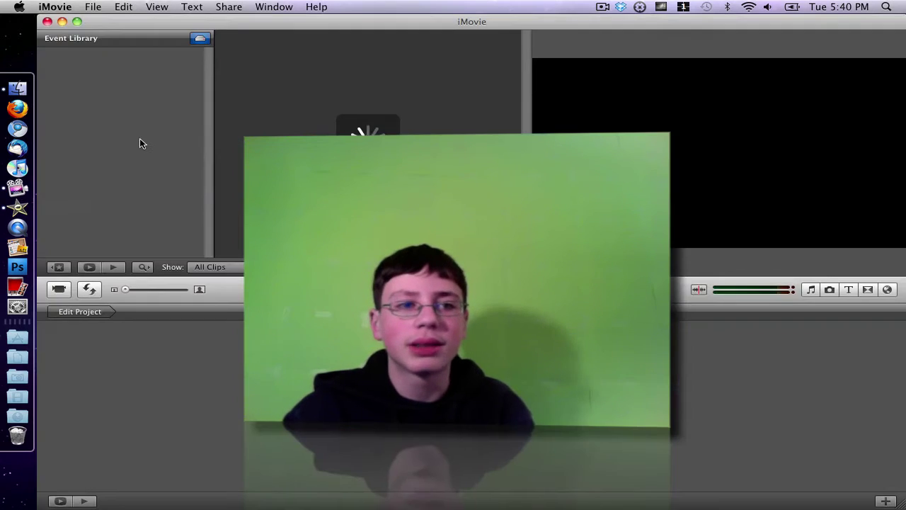
left_click(63, 21)
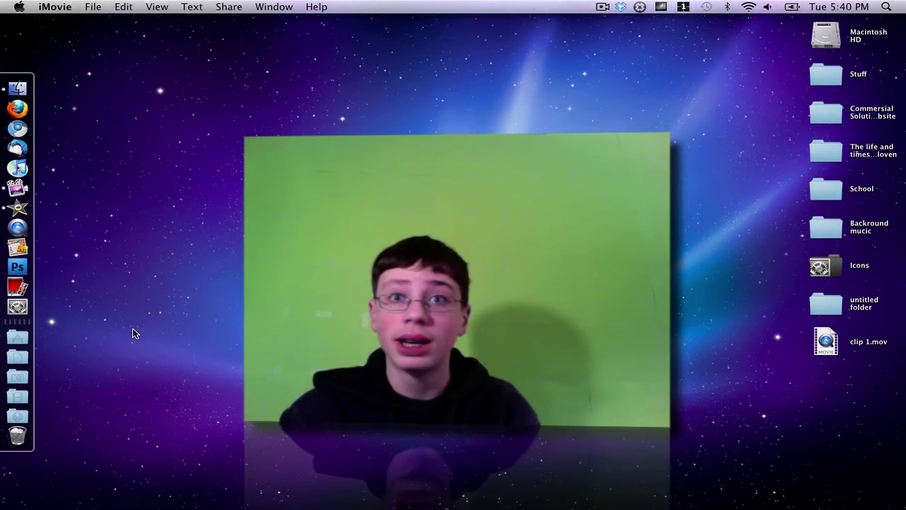
- Record a roughly 10-second Photo Booth movie clip and save it to the desktop as a .mov file
left_click(19, 286)
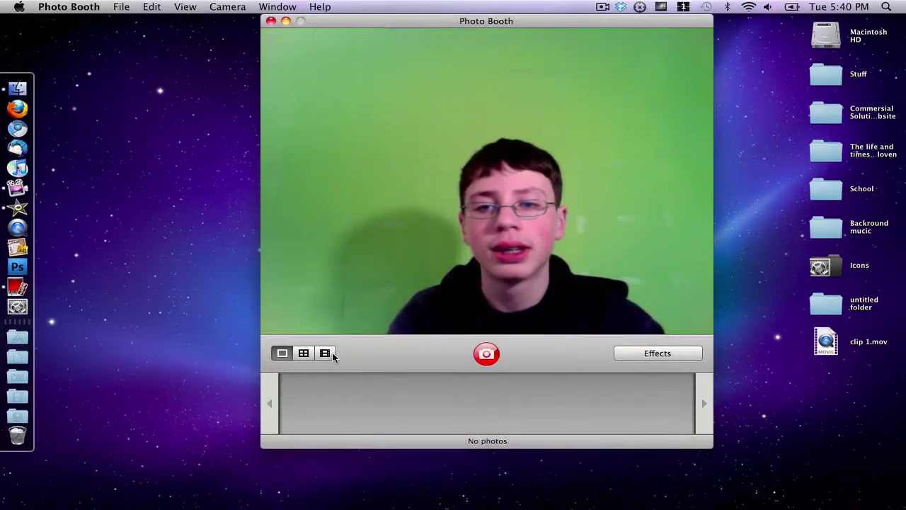
left_click(326, 354)
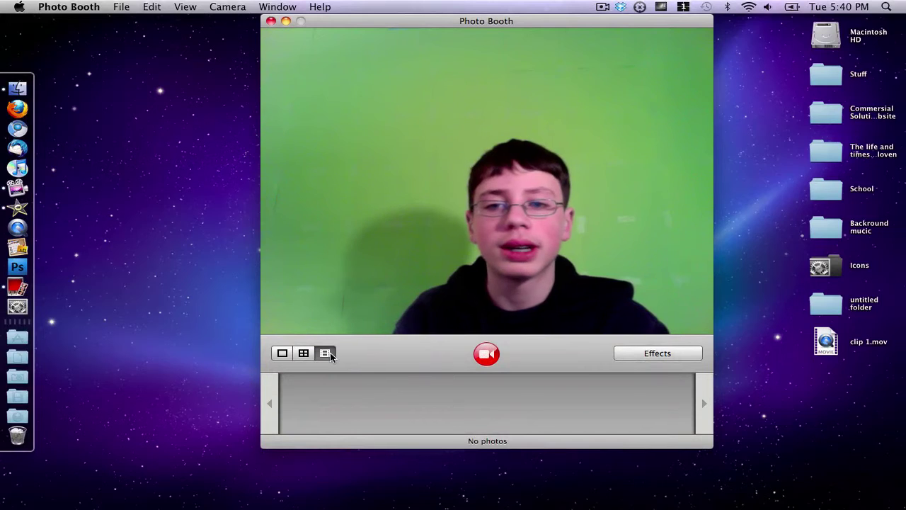
left_click(482, 354)
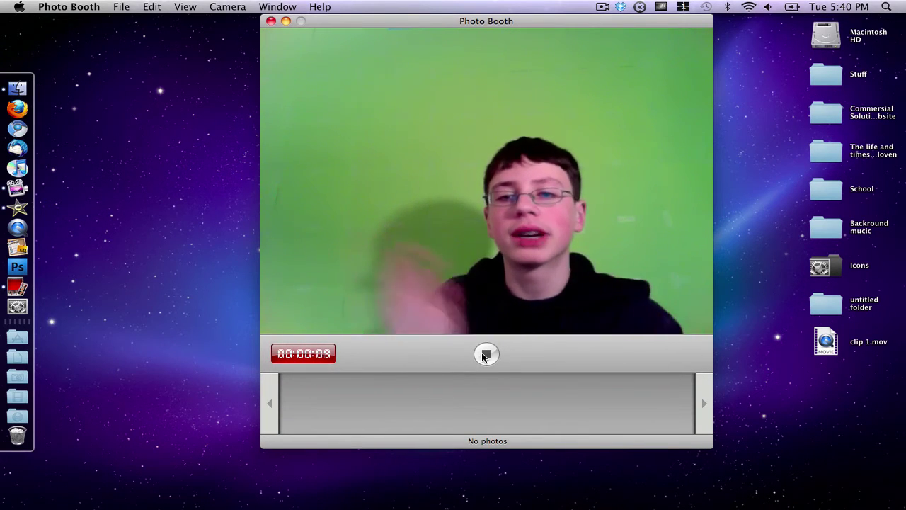
left_click(485, 353)
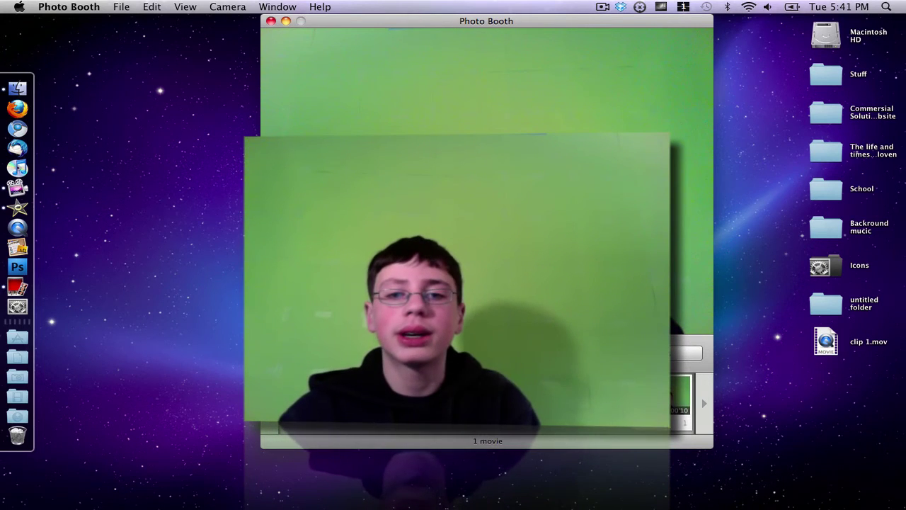
left_click_drag(683, 389, 825, 382)
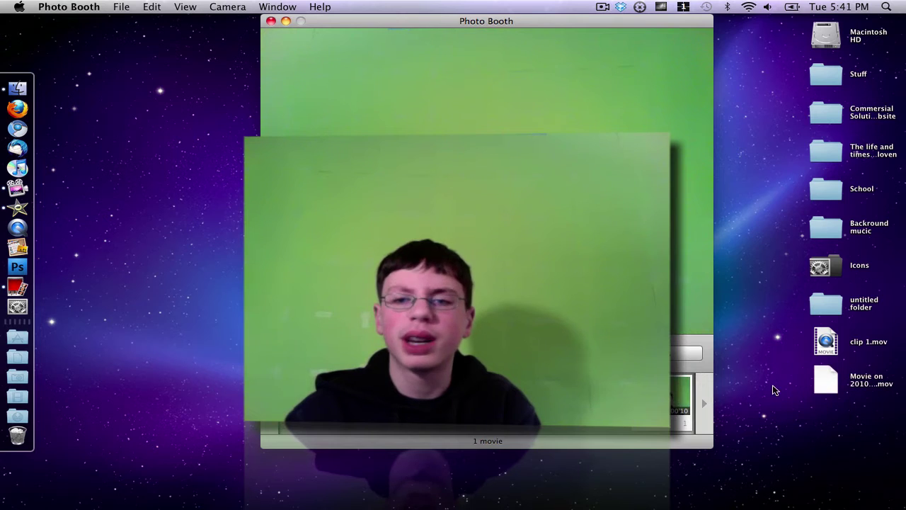
left_click(774, 388)
- Close Photo Booth, bring iMovie back, and open My First Project for editing
left_click(271, 22)
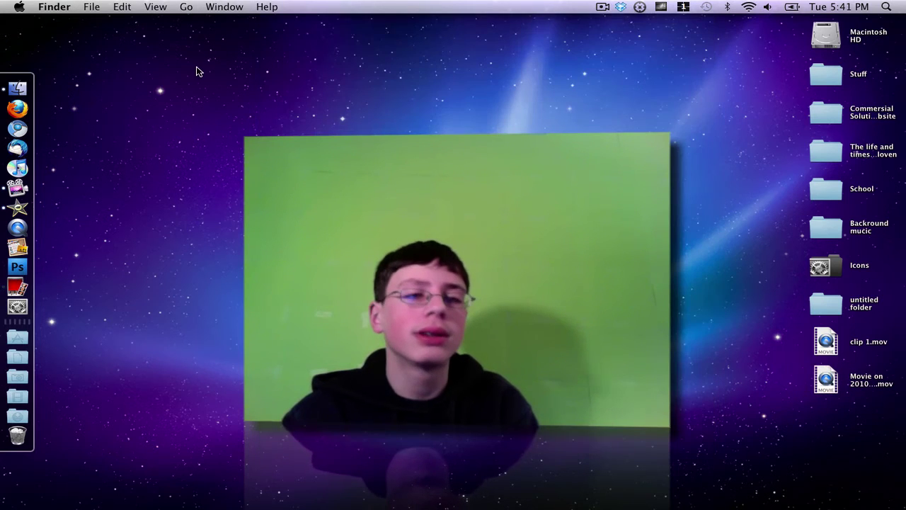
left_click(17, 207)
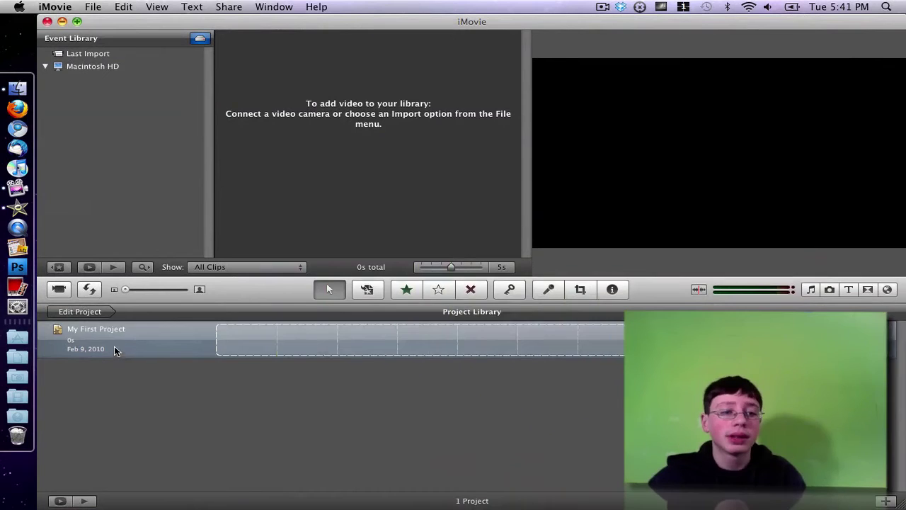
double_click(117, 350)
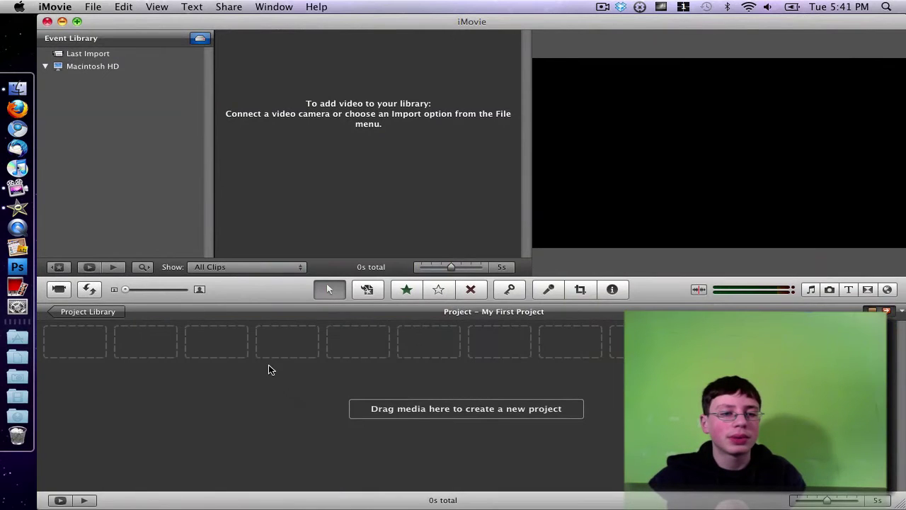
- Import the desktop webcam movie via File > Import > Movies into a new event
left_click(93, 7)
mouse_move(186, 244)
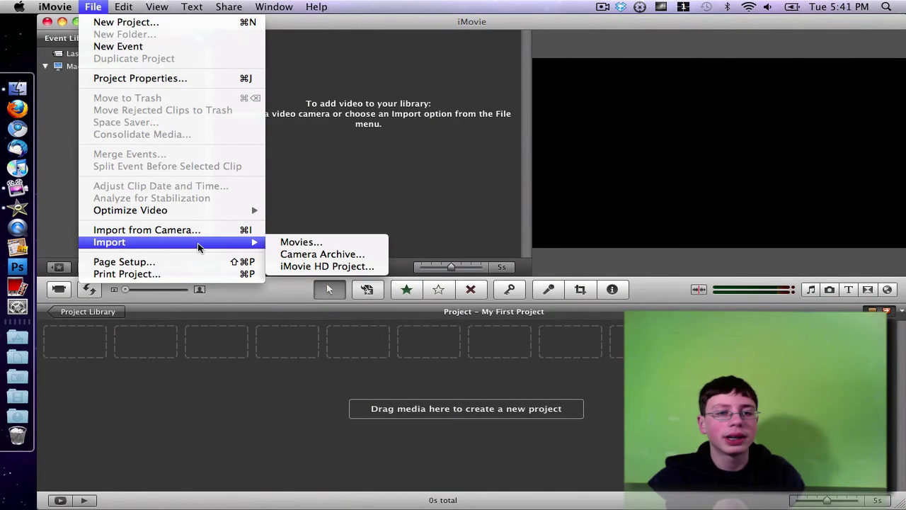
left_click(275, 245)
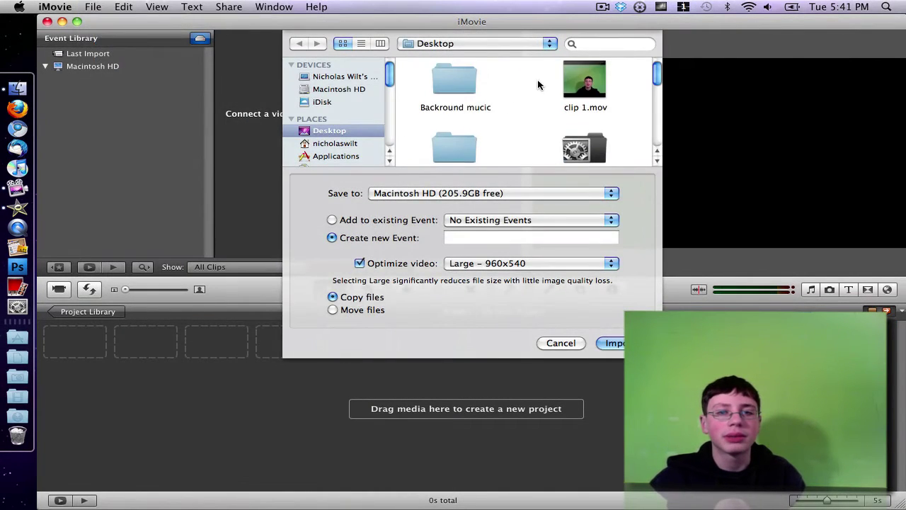
scroll(550, 96, "down", 5)
double_click(473, 99)
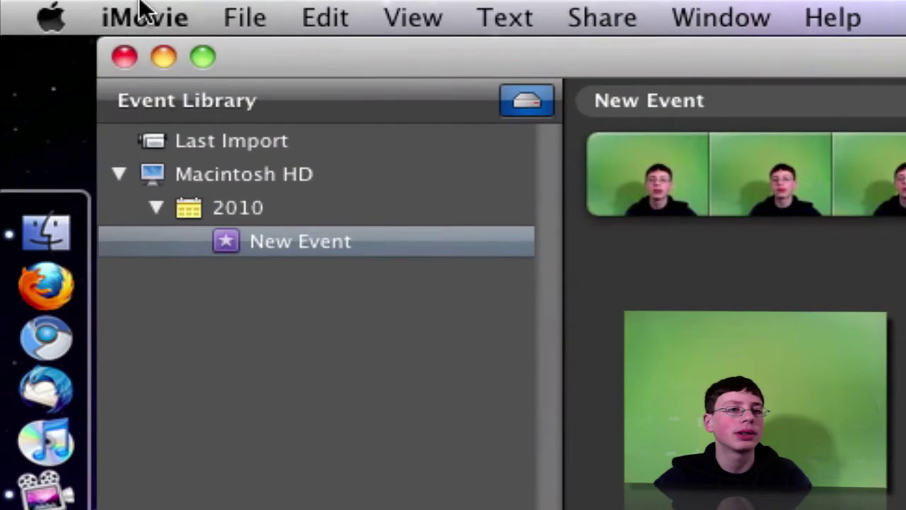
left_click(55, 5)
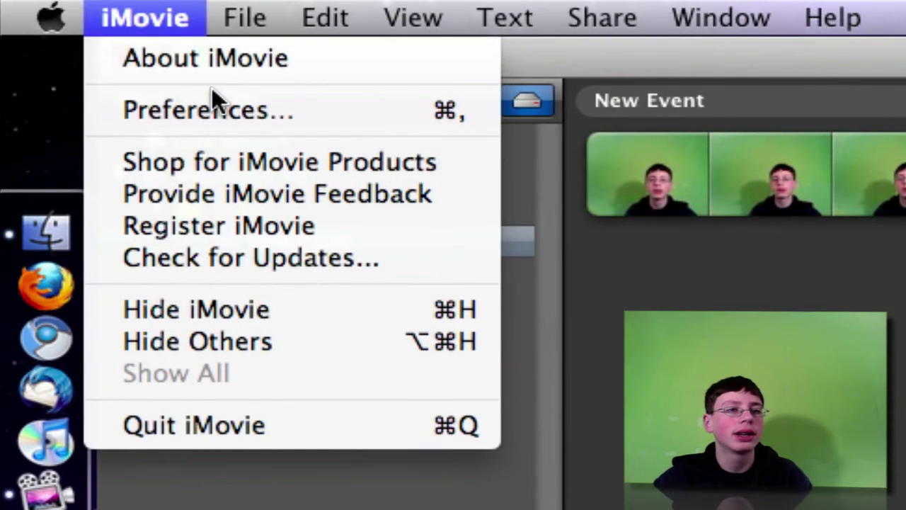
left_click(213, 105)
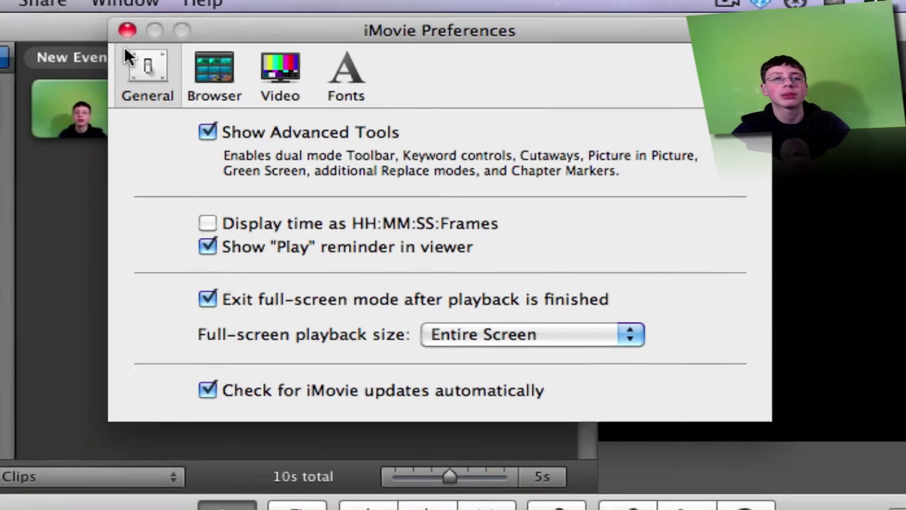
left_click(112, 30)
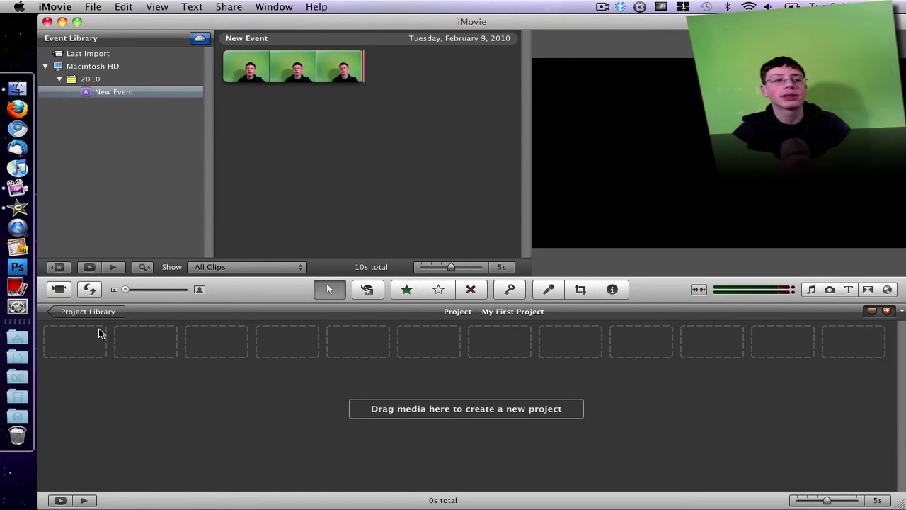
- Add the DefaultDesktop space wallpaper from Pictures as a 10-second clip, then select the whole webcam clip
left_click(21, 382)
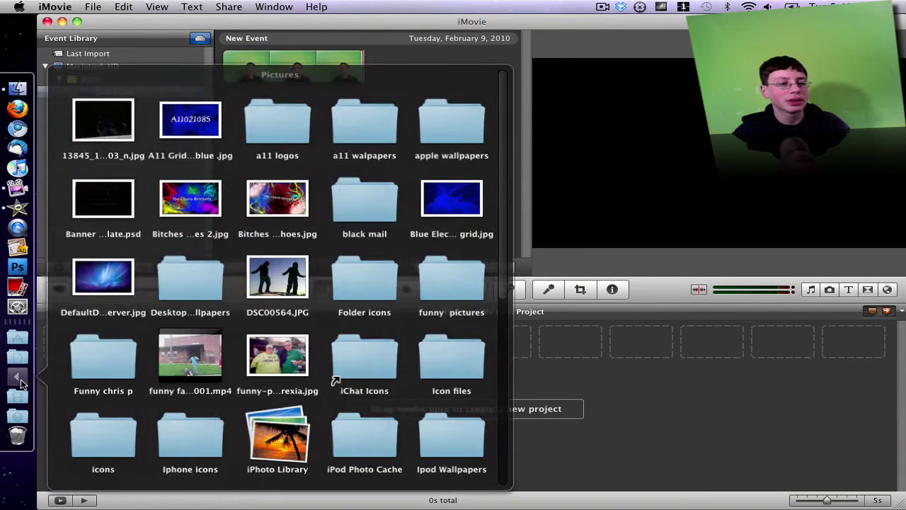
left_click_drag(91, 284, 91, 338)
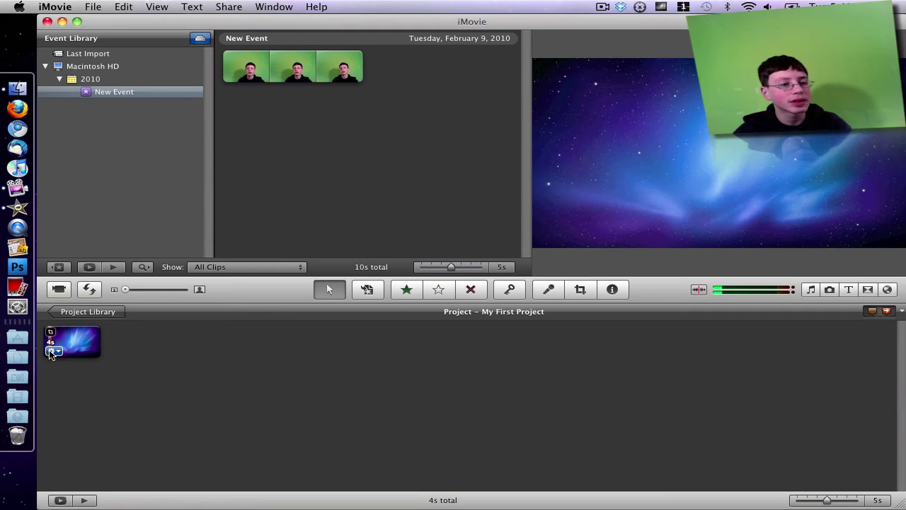
left_click(50, 351)
left_click(95, 364)
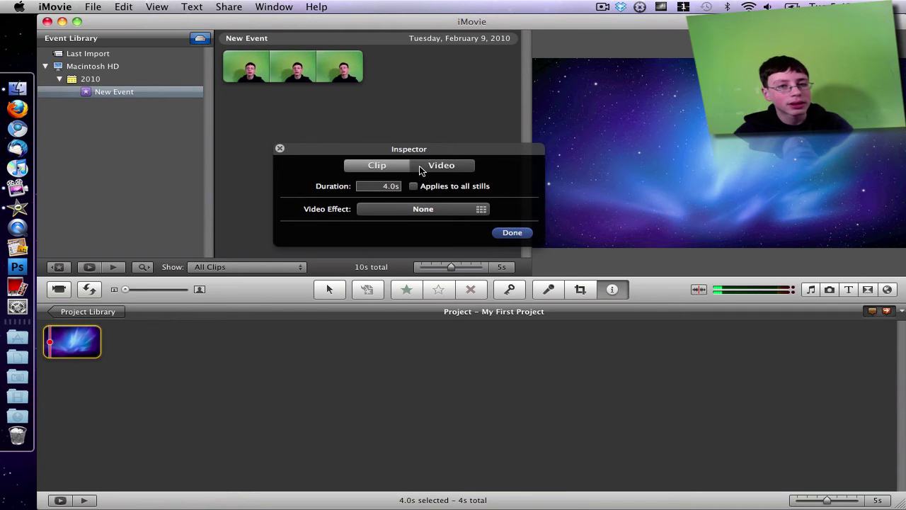
type("10")
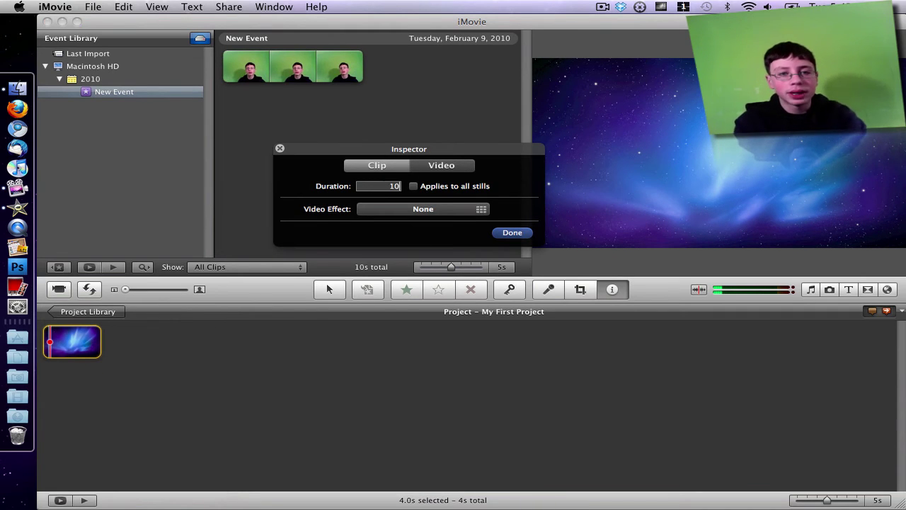
key("Return")
left_click(513, 232)
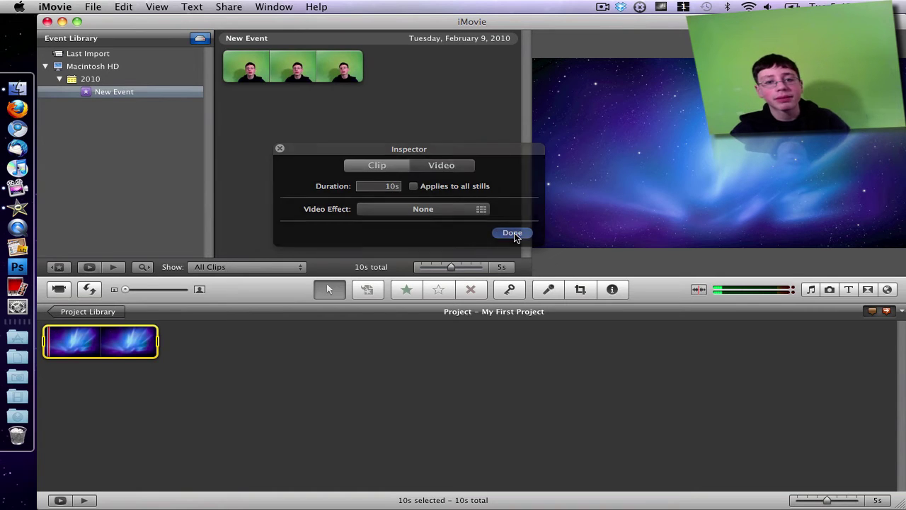
left_click(282, 71)
double_click(282, 71)
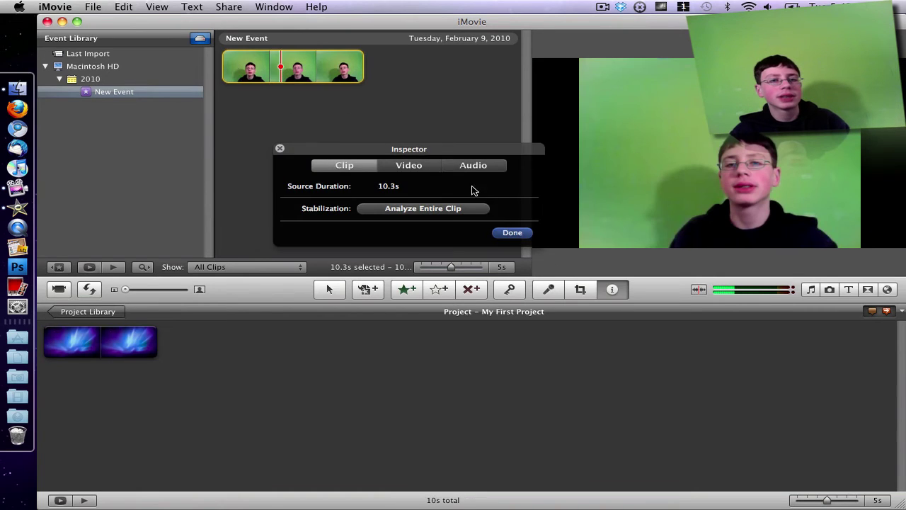
- Drop the webcam clip onto the space background as a Green Screen overlay, rewind, then minimize iMovie
left_click(514, 232)
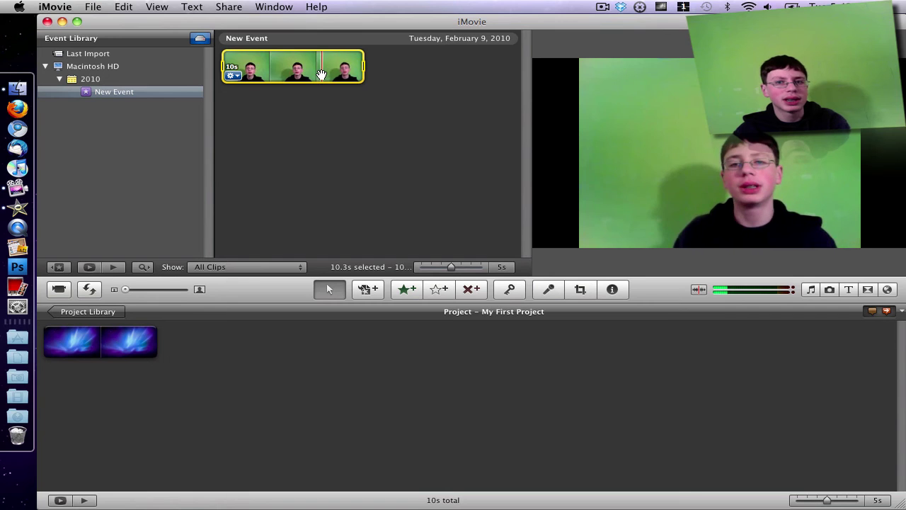
left_click_drag(322, 73, 105, 340)
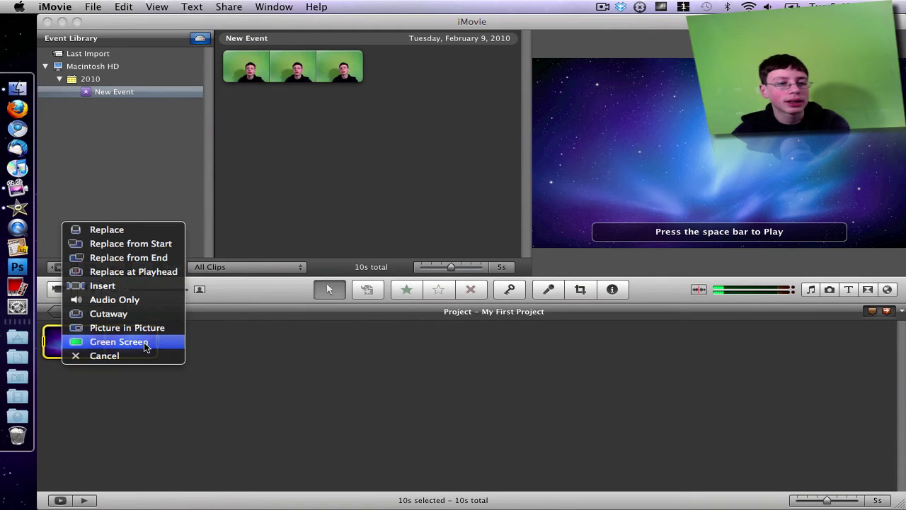
left_click(146, 345)
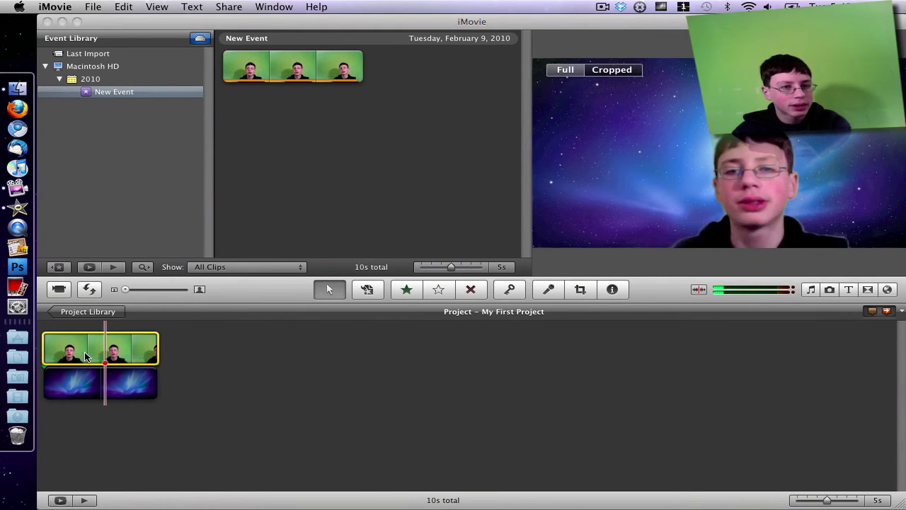
left_click(49, 354)
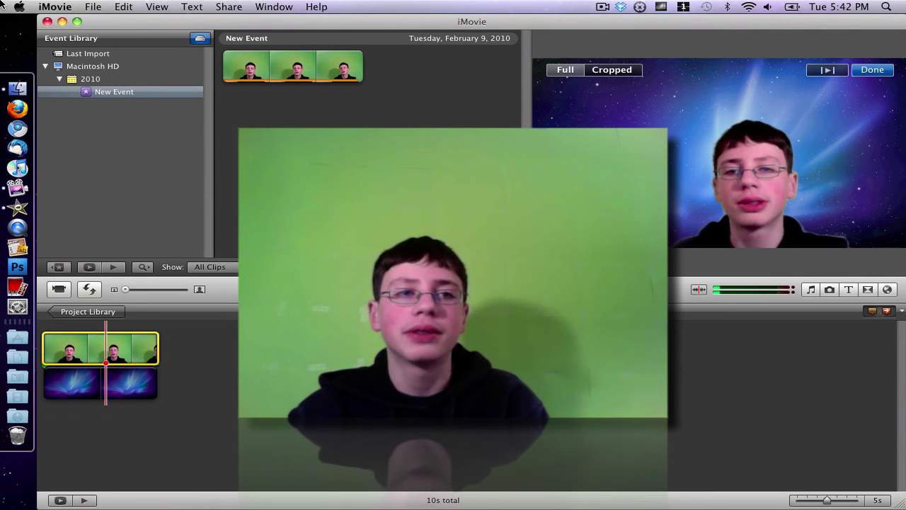
left_click(61, 22)
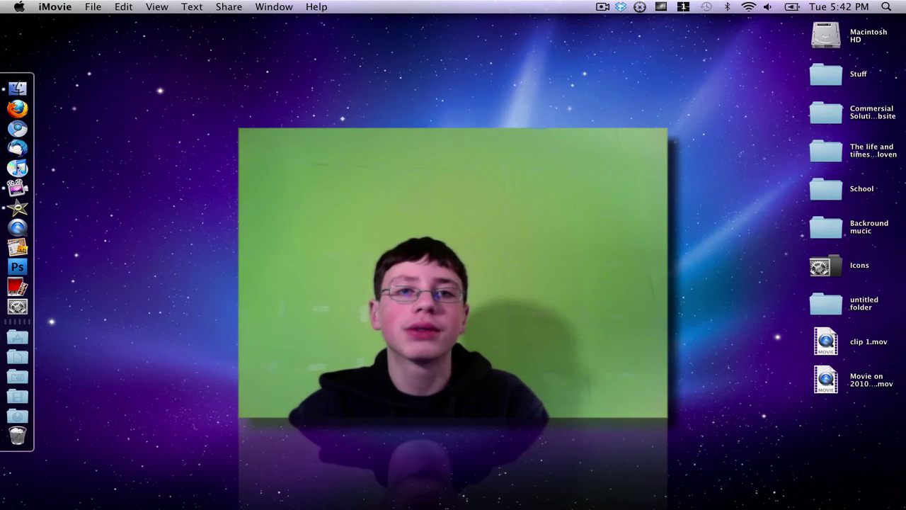